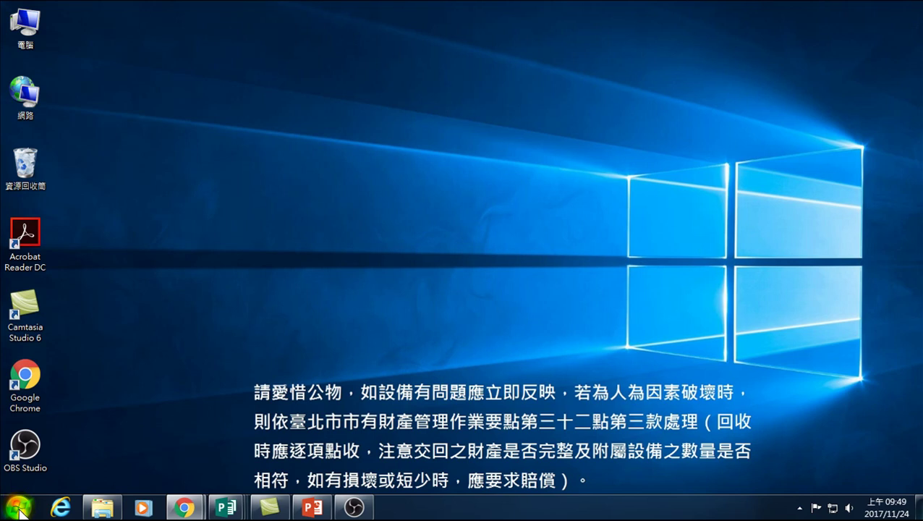
Launch Publisher 2016 from the Start menu's All Programs (所有程式) list.
{"action": "left_click", "coordinate": [20, 509]}
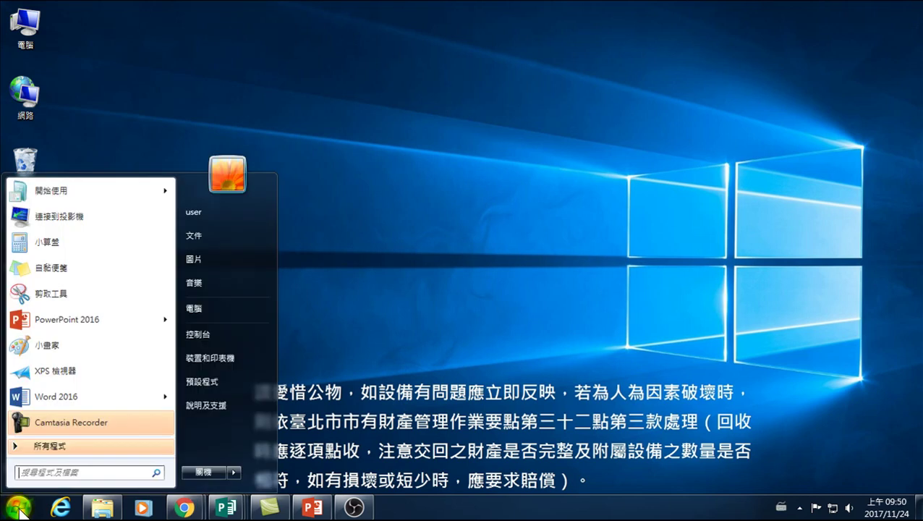
{"action": "left_click", "coordinate": [30, 446]}
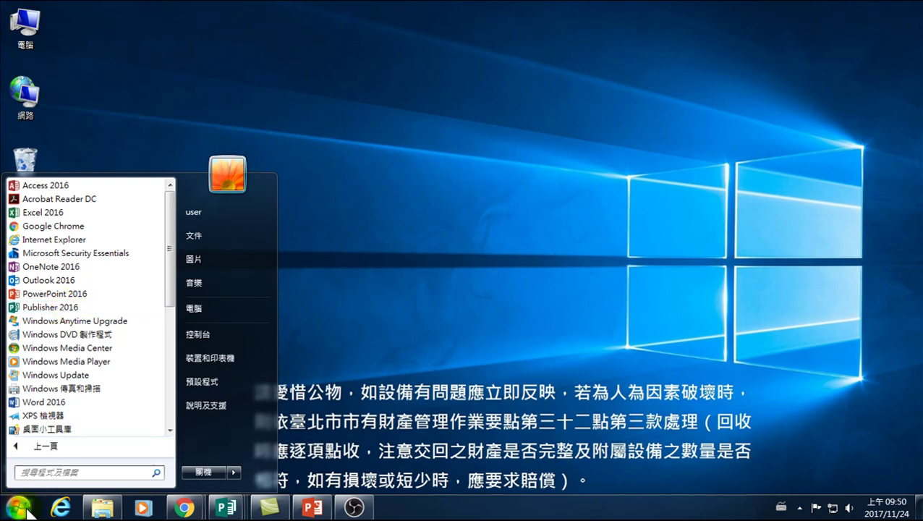
{"action": "left_click", "coordinate": [37, 306]}
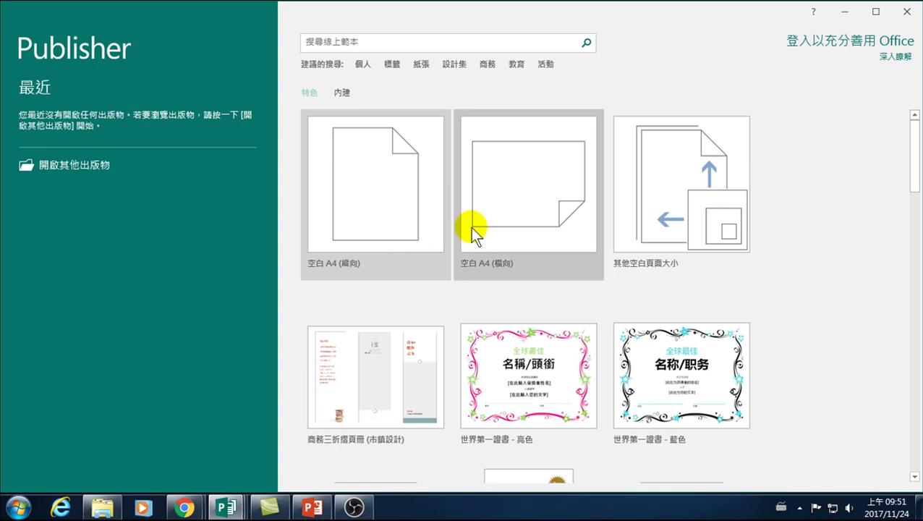
Find the blue graduation thank-you card 畢業謝卡 - 藍色 in the Featured templates and select it.
{"action": "scroll", "coordinate": [451, 245], "scroll_direction": "down", "scroll_amount": 1}
{"action": "scroll", "coordinate": [445, 264], "scroll_direction": "down", "scroll_amount": 2}
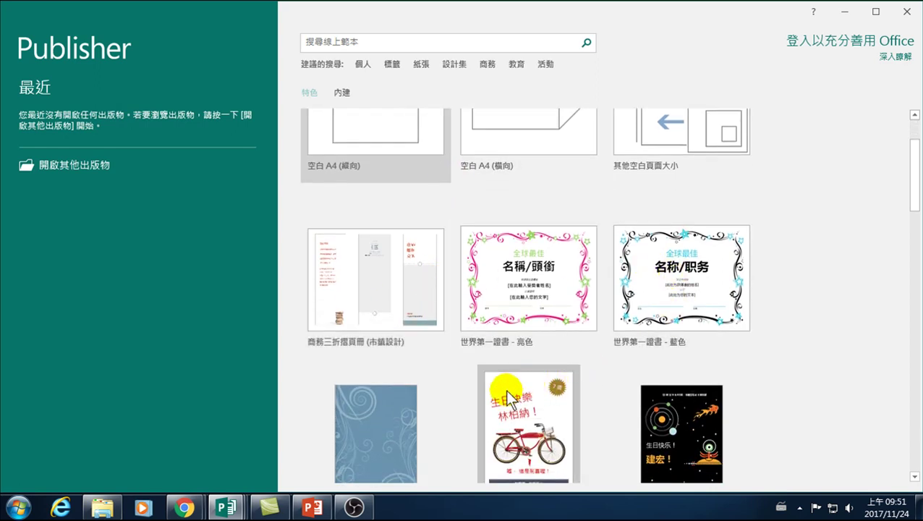
{"action": "scroll", "coordinate": [492, 388], "scroll_direction": "down", "scroll_amount": 3}
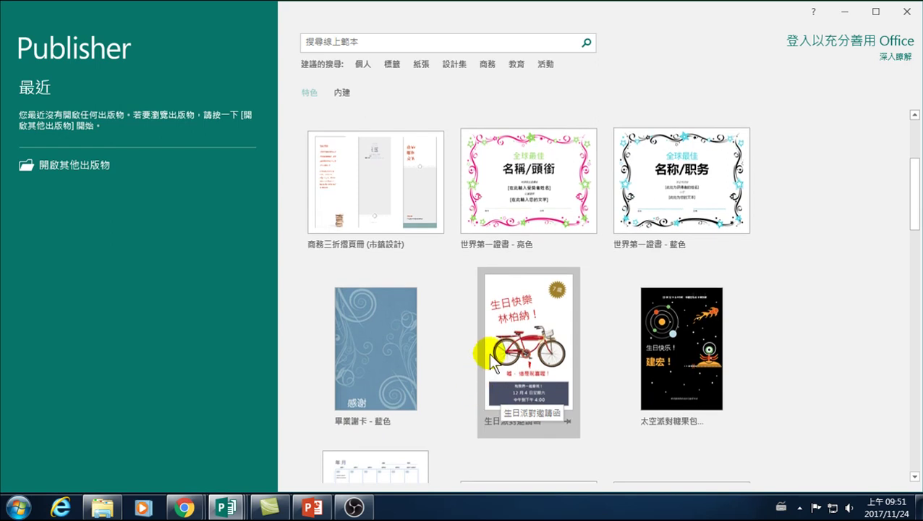
{"action": "scroll", "coordinate": [451, 349], "scroll_direction": "up", "scroll_amount": 3}
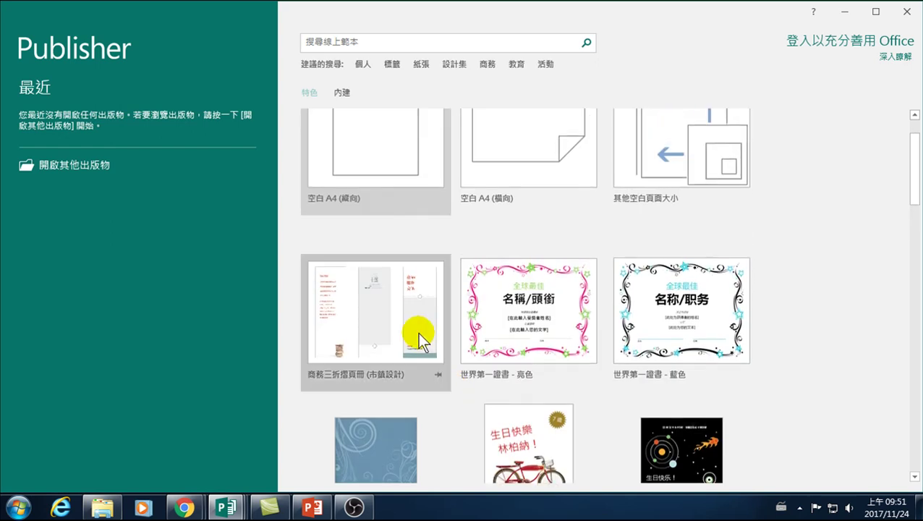
{"action": "scroll", "coordinate": [417, 331], "scroll_direction": "up", "scroll_amount": 3}
{"action": "scroll", "coordinate": [453, 269], "scroll_direction": "down", "scroll_amount": 2}
{"action": "scroll", "coordinate": [466, 291], "scroll_direction": "down", "scroll_amount": 4}
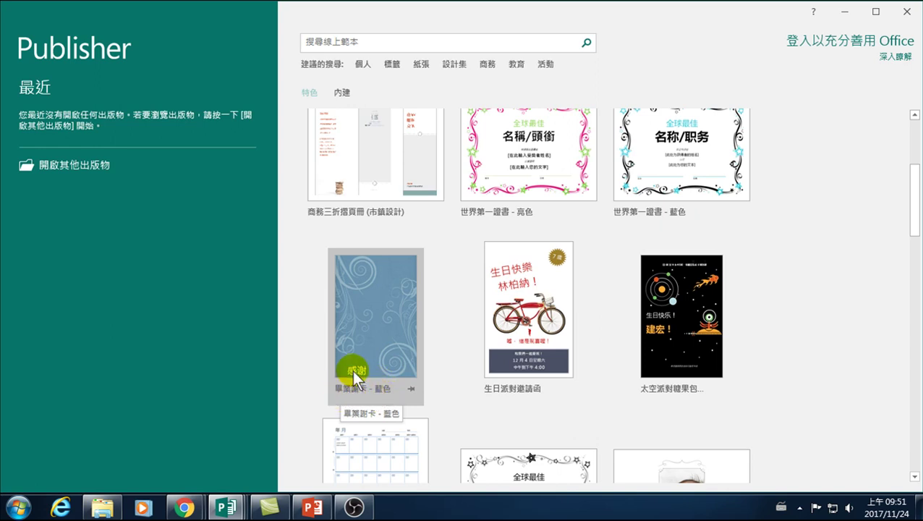
{"action": "left_click", "coordinate": [381, 365]}
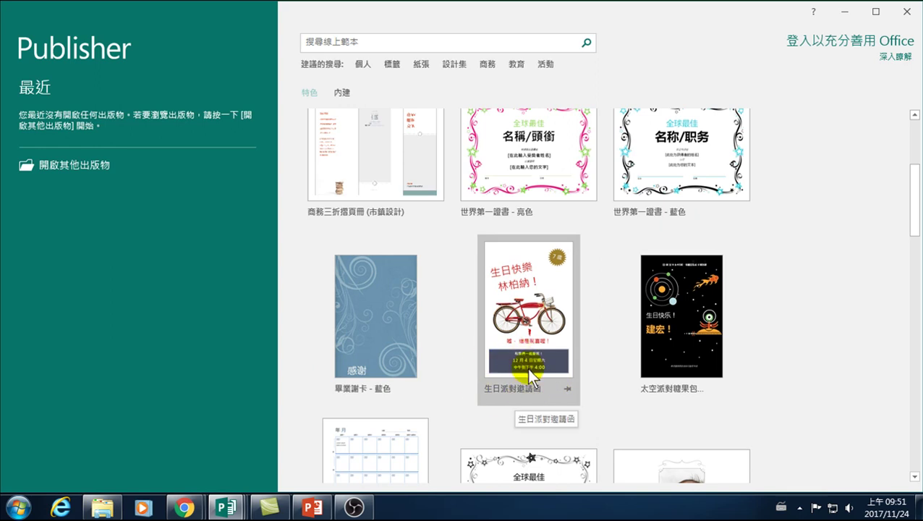
{"action": "scroll", "coordinate": [526, 367], "scroll_direction": "down", "scroll_amount": 1}
{"action": "scroll", "coordinate": [526, 212], "scroll_direction": "up", "scroll_amount": 1}
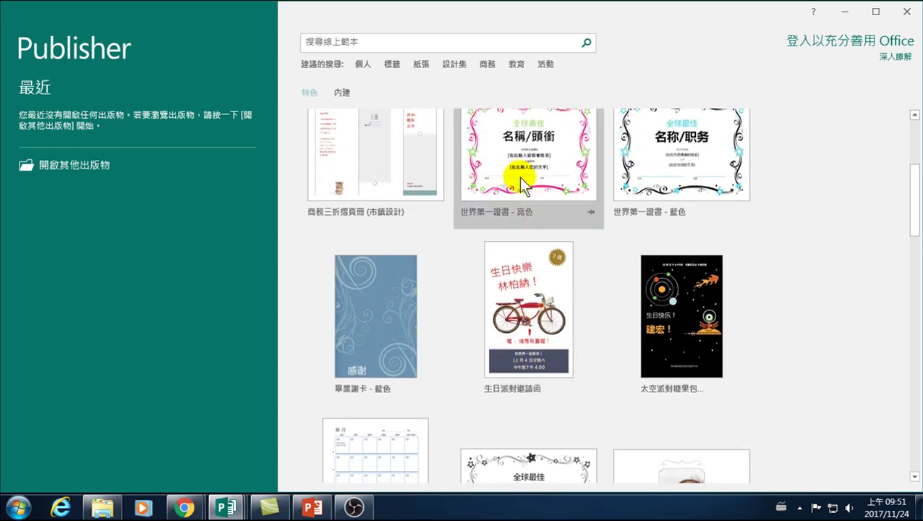
{"action": "scroll", "coordinate": [506, 217], "scroll_direction": "down", "scroll_amount": 2}
{"action": "scroll", "coordinate": [496, 228], "scroll_direction": "down", "scroll_amount": 1}
{"action": "right_click", "coordinate": [386, 359]}
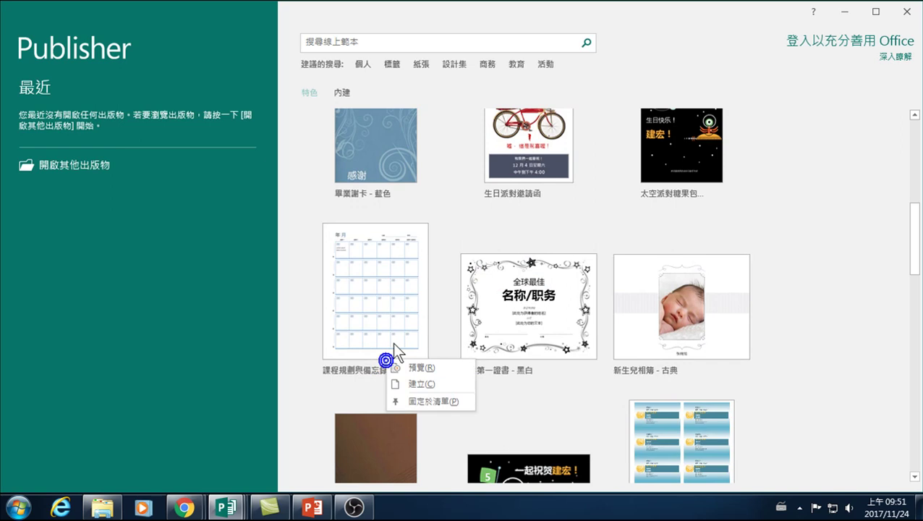
{"action": "left_click", "coordinate": [318, 394]}
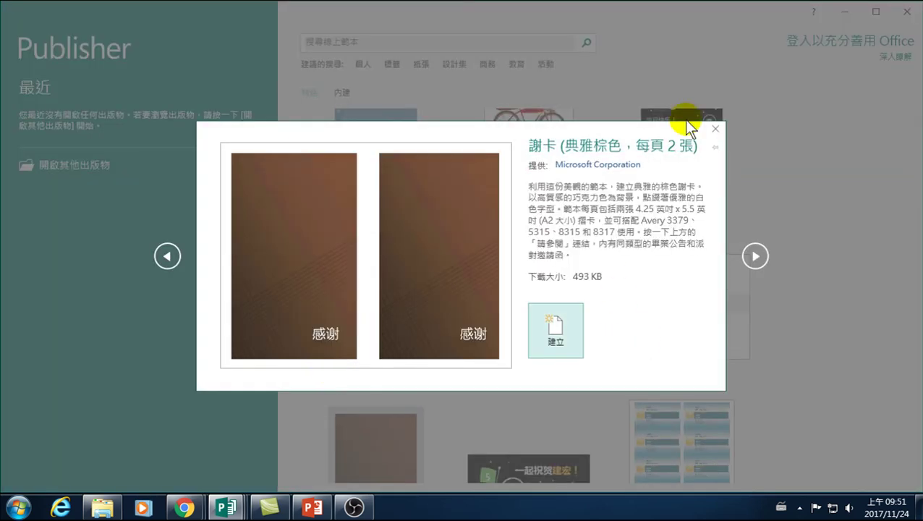
{"action": "left_click", "coordinate": [714, 129]}
{"action": "scroll", "coordinate": [513, 318], "scroll_direction": "down", "scroll_amount": 1}
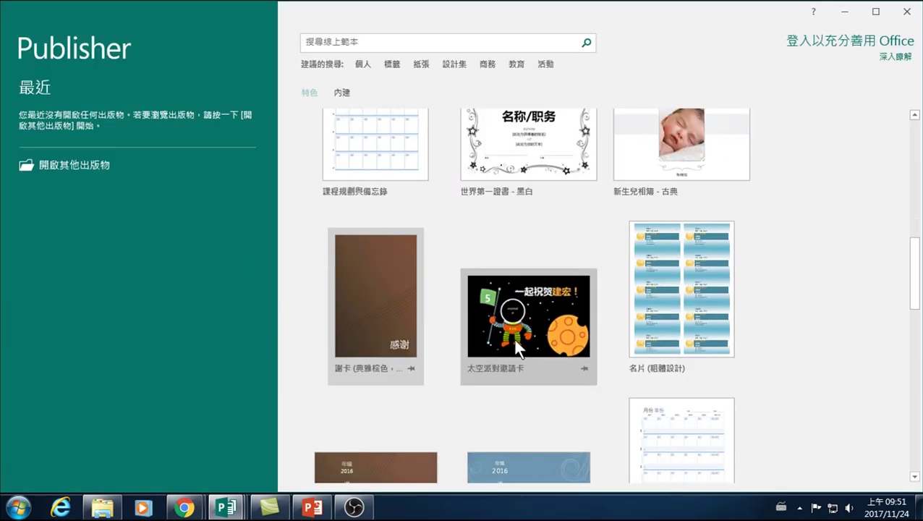
{"action": "scroll", "coordinate": [535, 340], "scroll_direction": "down", "scroll_amount": 1}
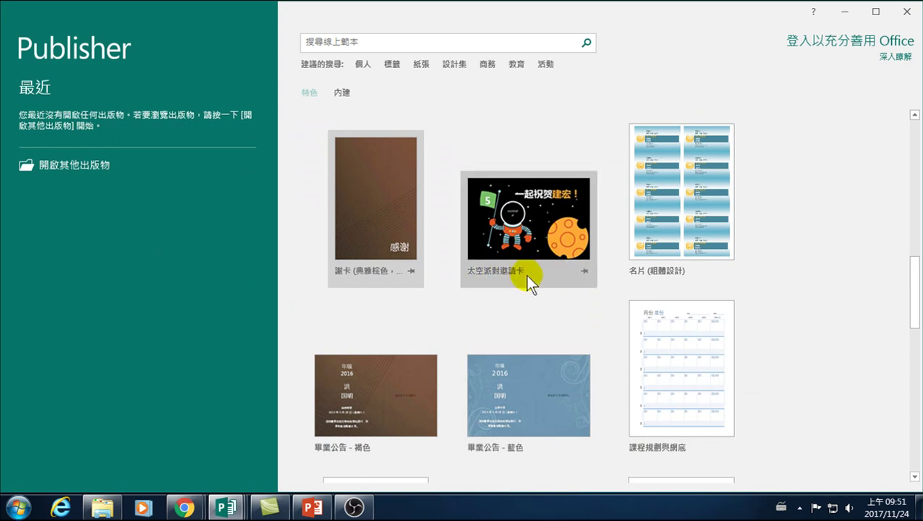
{"action": "scroll", "coordinate": [526, 275], "scroll_direction": "down", "scroll_amount": 1}
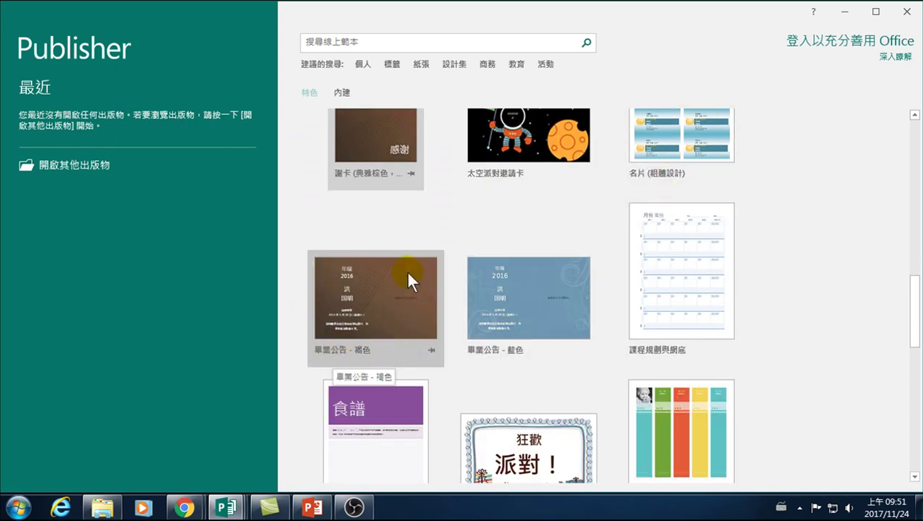
{"action": "scroll", "coordinate": [372, 302], "scroll_direction": "down", "scroll_amount": 1}
{"action": "scroll", "coordinate": [577, 309], "scroll_direction": "down", "scroll_amount": 1}
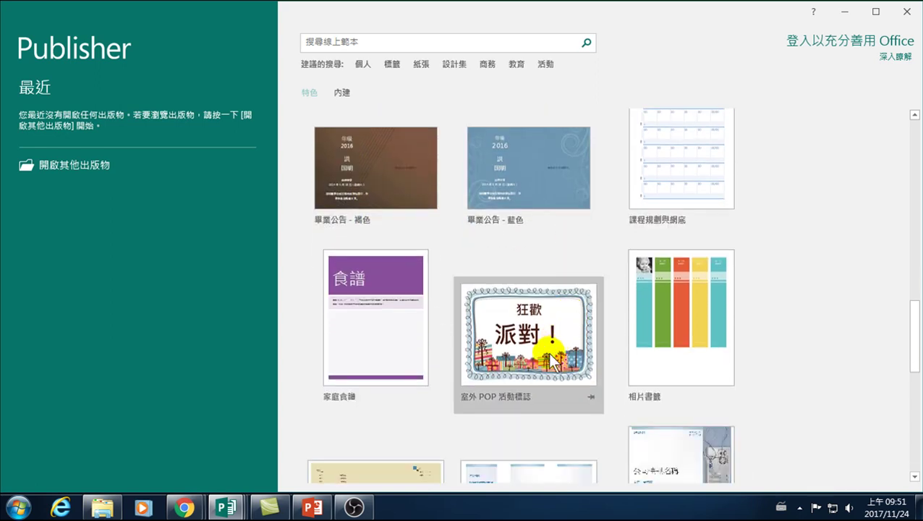
{"action": "scroll", "coordinate": [551, 360], "scroll_direction": "down", "scroll_amount": 1}
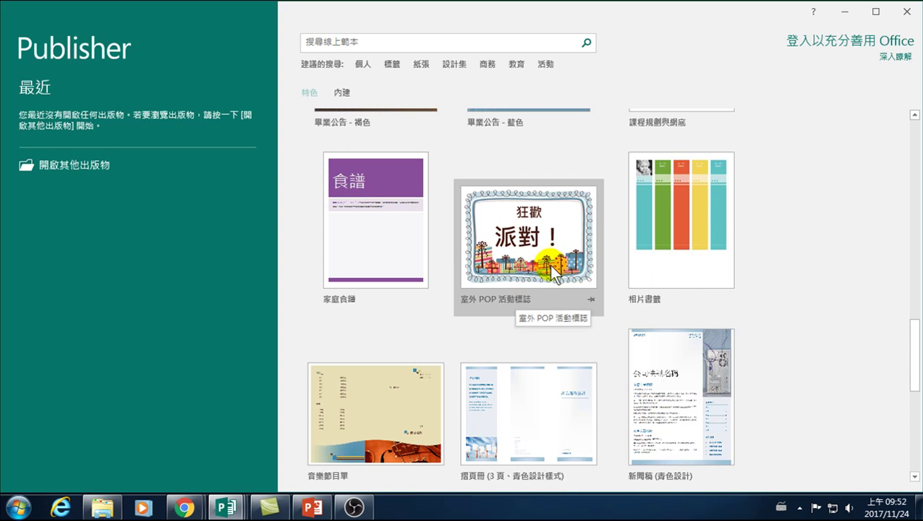
{"action": "scroll", "coordinate": [550, 267], "scroll_direction": "down", "scroll_amount": 1}
{"action": "scroll", "coordinate": [506, 326], "scroll_direction": "down", "scroll_amount": 1}
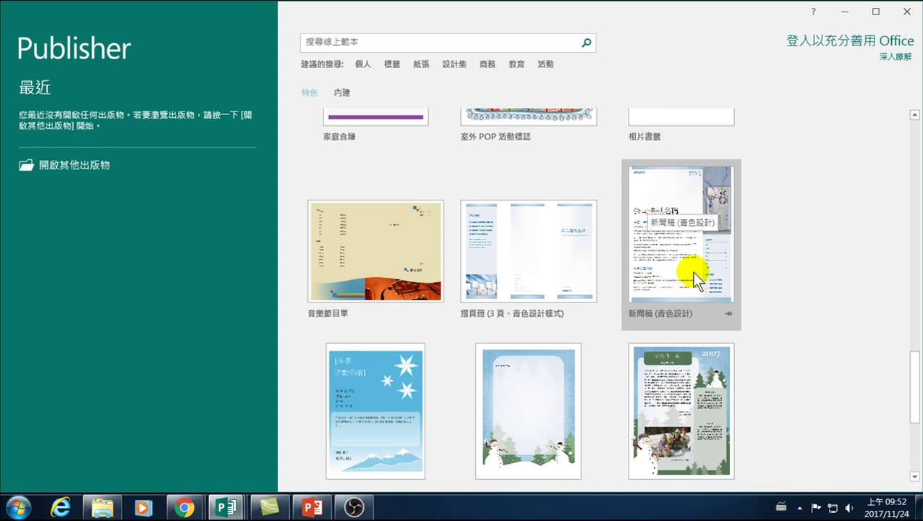
{"action": "scroll", "coordinate": [680, 285], "scroll_direction": "down", "scroll_amount": 3}
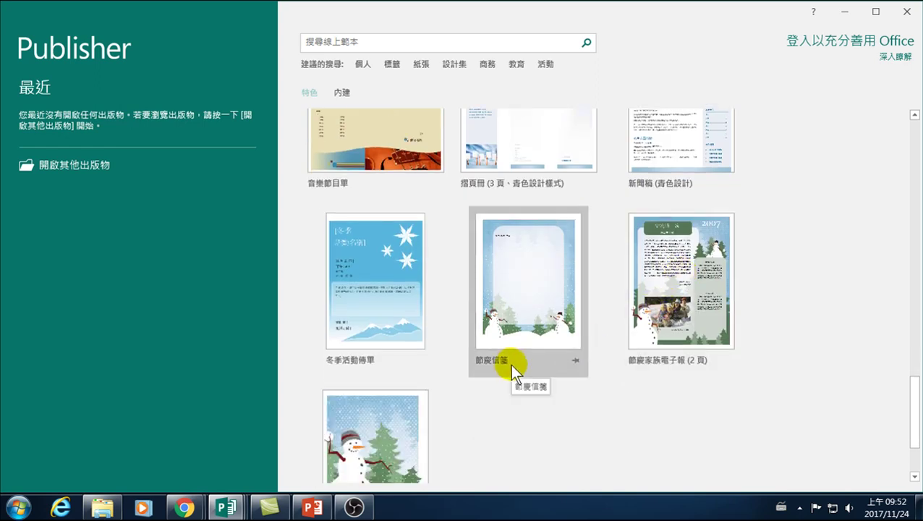
{"action": "scroll", "coordinate": [510, 363], "scroll_direction": "down", "scroll_amount": 3}
{"action": "scroll", "coordinate": [521, 370], "scroll_direction": "down", "scroll_amount": 1}
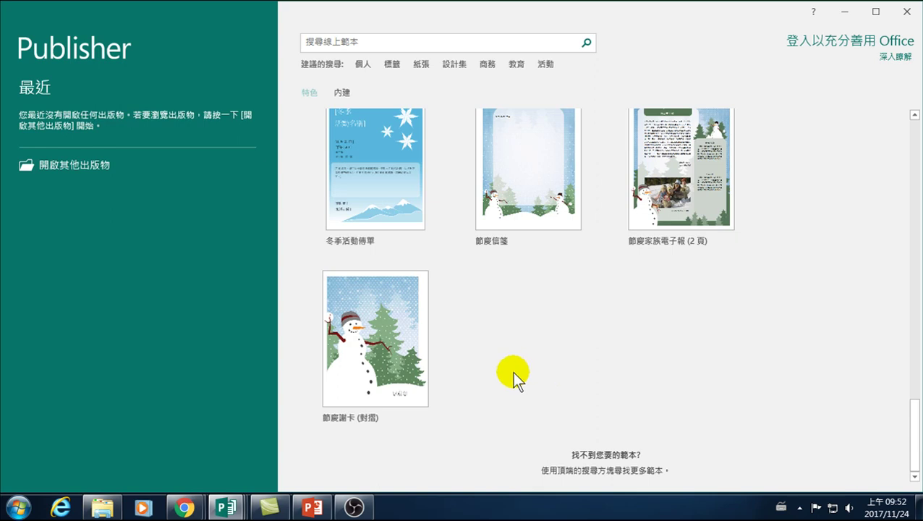
{"action": "scroll", "coordinate": [506, 290], "scroll_direction": "up", "scroll_amount": 5}
{"action": "scroll", "coordinate": [517, 303], "scroll_direction": "up", "scroll_amount": 2}
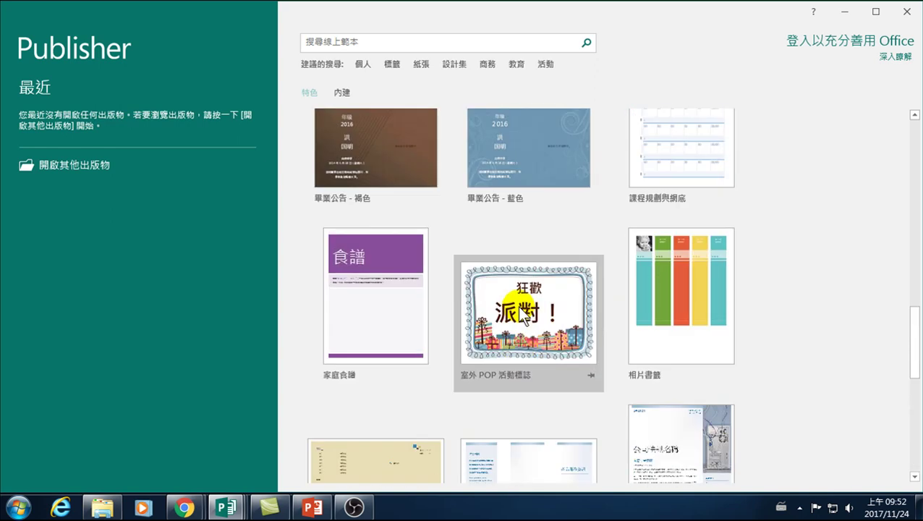
{"action": "scroll", "coordinate": [517, 306], "scroll_direction": "up", "scroll_amount": 1}
{"action": "scroll", "coordinate": [517, 306], "scroll_direction": "up", "scroll_amount": 1}
{"action": "scroll", "coordinate": [498, 300], "scroll_direction": "up", "scroll_amount": 2}
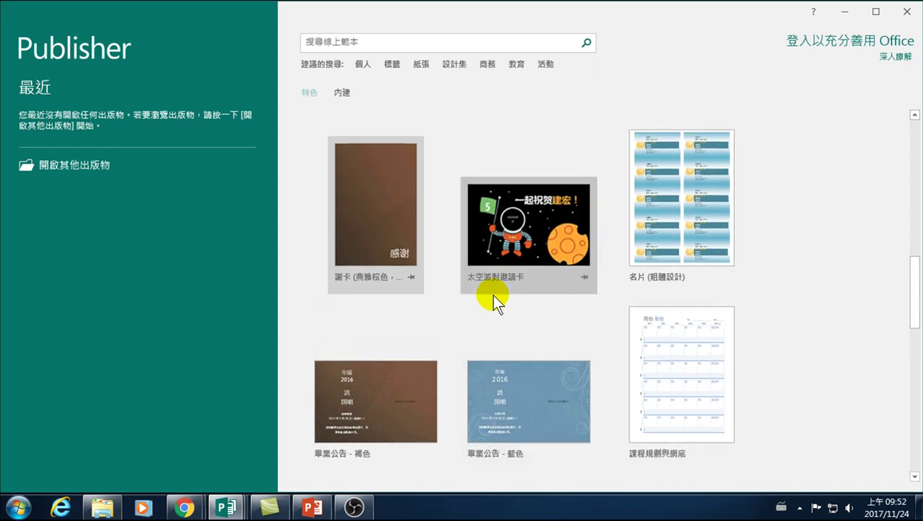
{"action": "scroll", "coordinate": [492, 294], "scroll_direction": "up", "scroll_amount": 2}
{"action": "scroll", "coordinate": [515, 308], "scroll_direction": "up", "scroll_amount": 1}
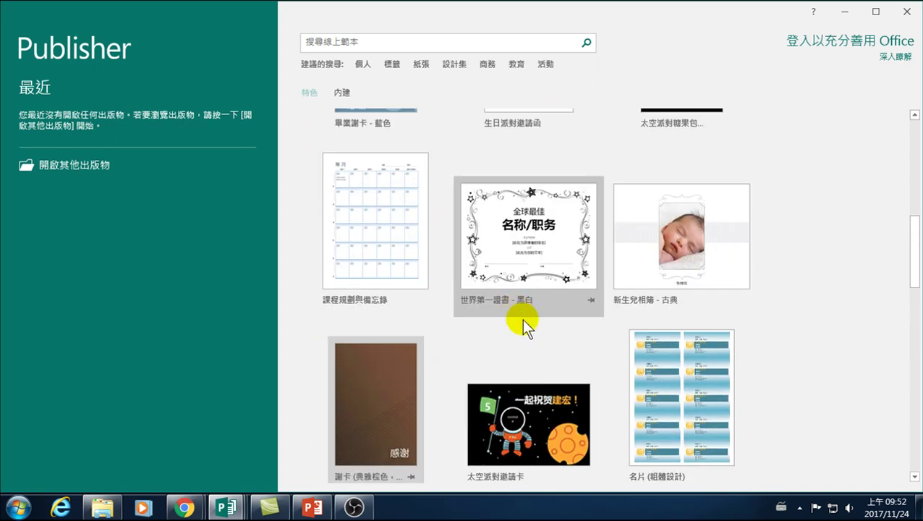
{"action": "scroll", "coordinate": [519, 321], "scroll_direction": "down", "scroll_amount": 1}
{"action": "scroll", "coordinate": [517, 321], "scroll_direction": "up", "scroll_amount": 2}
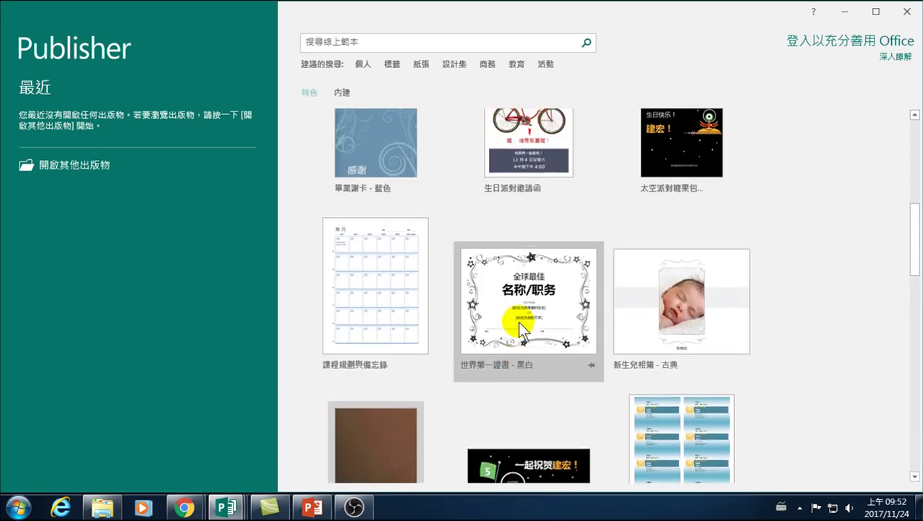
{"action": "scroll", "coordinate": [517, 321], "scroll_direction": "up", "scroll_amount": 1}
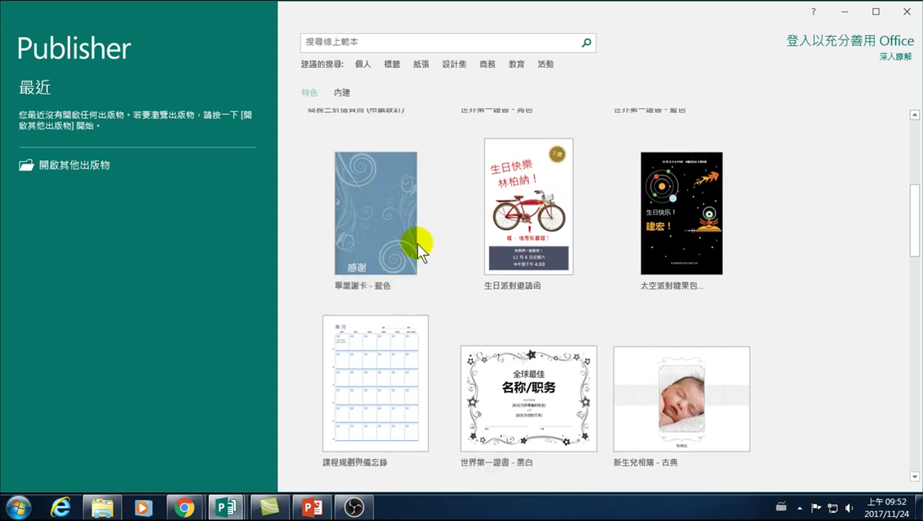
{"action": "scroll", "coordinate": [364, 210], "scroll_direction": "up", "scroll_amount": 2}
{"action": "scroll", "coordinate": [366, 216], "scroll_direction": "up", "scroll_amount": 1}
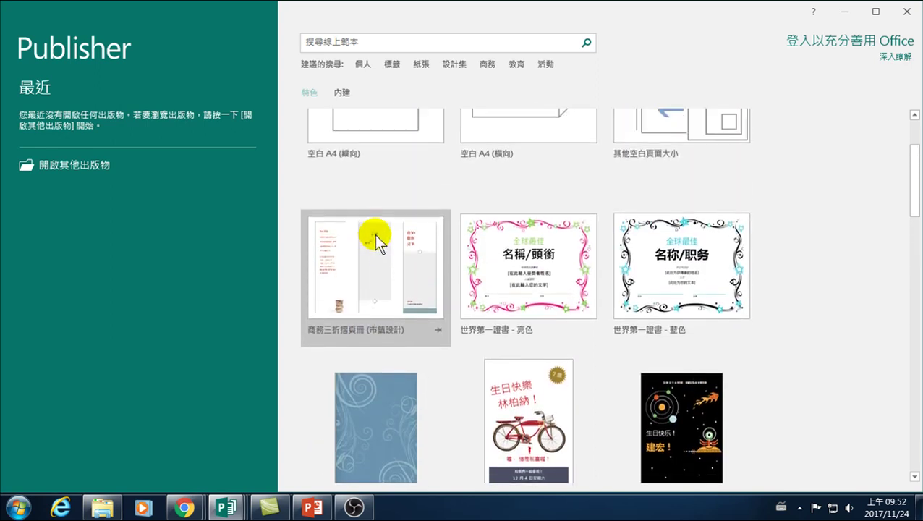
{"action": "scroll", "coordinate": [383, 267], "scroll_direction": "down", "scroll_amount": 1}
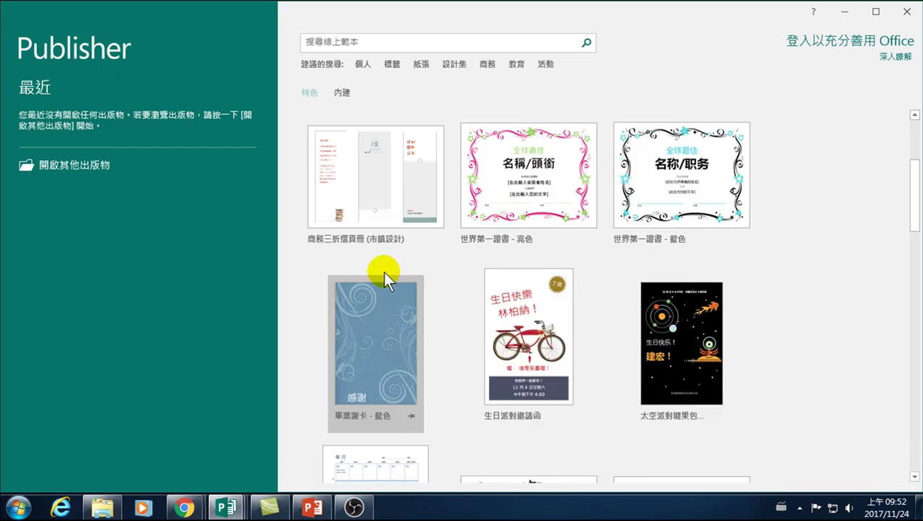
Preview the 畢業謝卡 - 藍色 template with its two-panel 感謝 card and 527 KB size.
{"action": "left_click", "coordinate": [368, 375]}
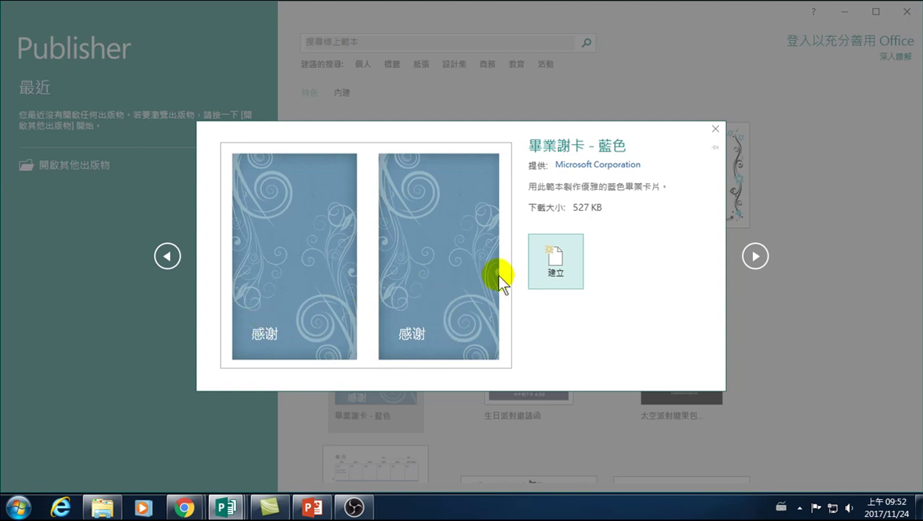
Create a new publication from the 畢業謝卡 - 藍色 template with 建立 (Create).
{"action": "left_click", "coordinate": [562, 273]}
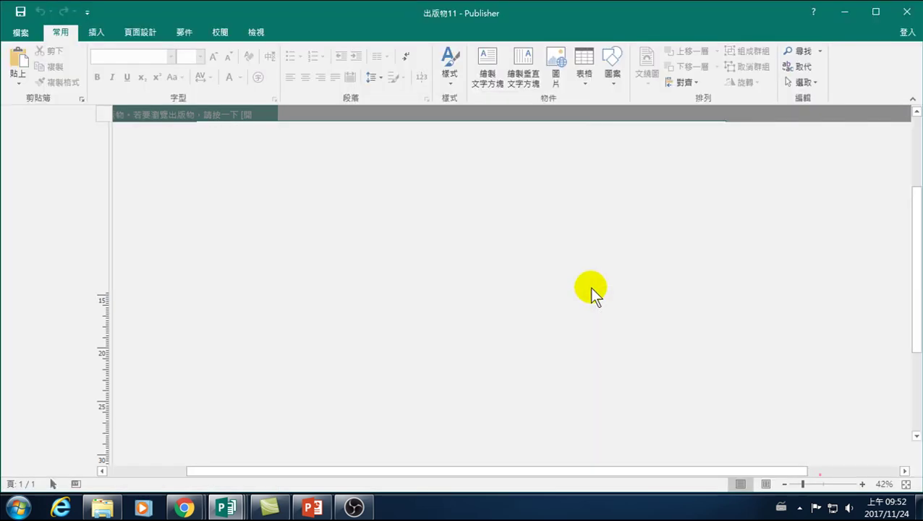